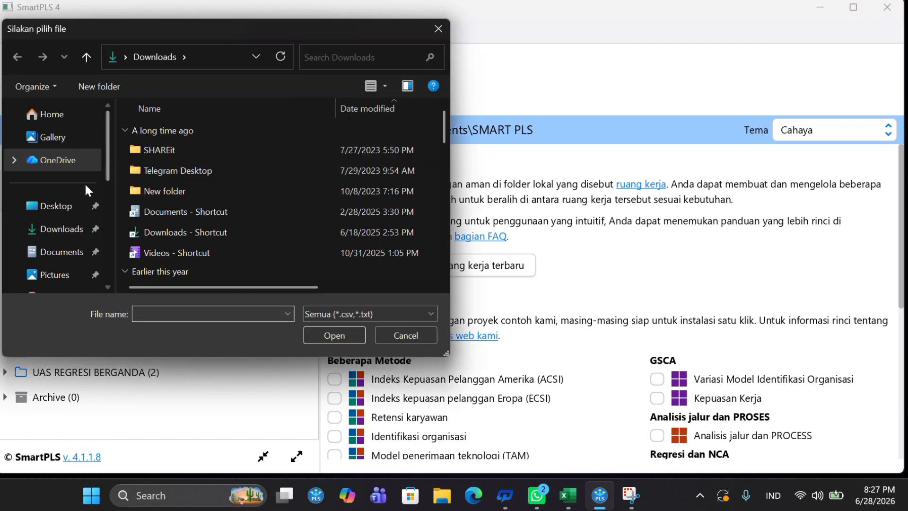
Import the mediasi CSV data file from the Downloads folder into the project mediasi02.
left_click(71, 231)
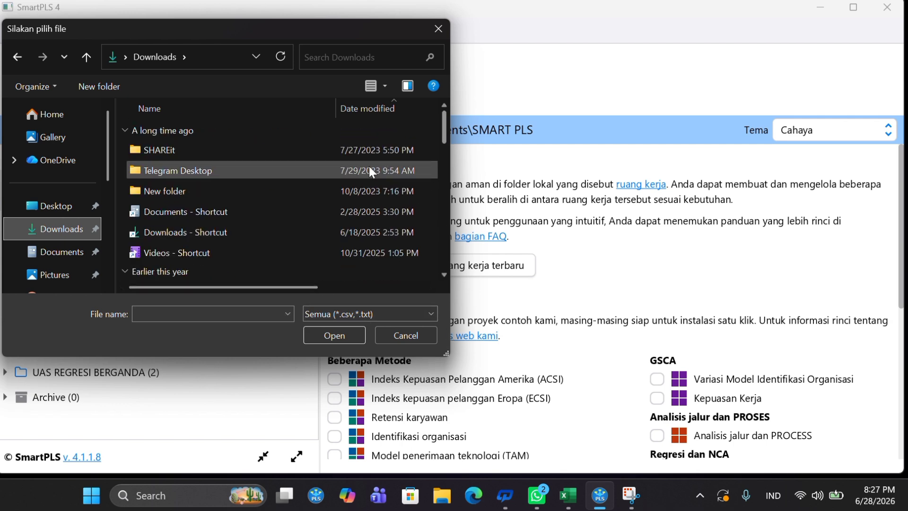
left_click_drag(444, 139, 456, 277)
left_click(278, 266)
left_click(334, 339)
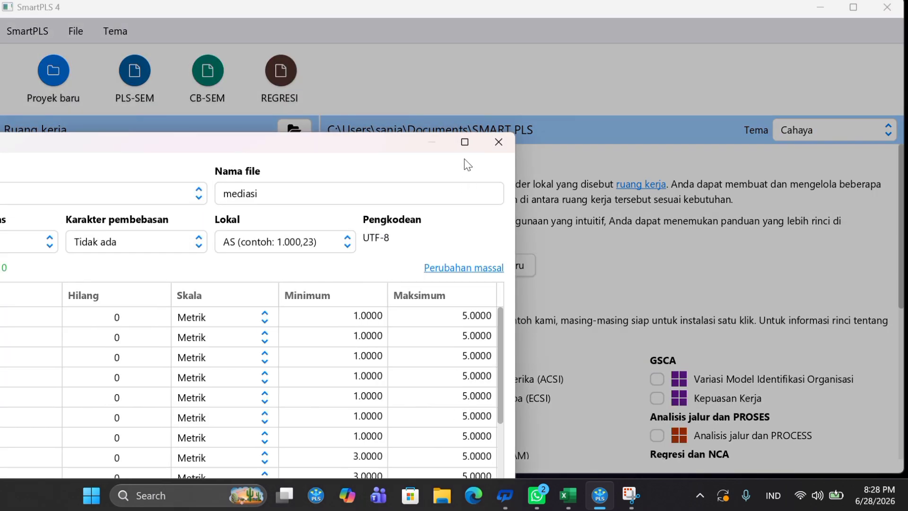
left_click(465, 142)
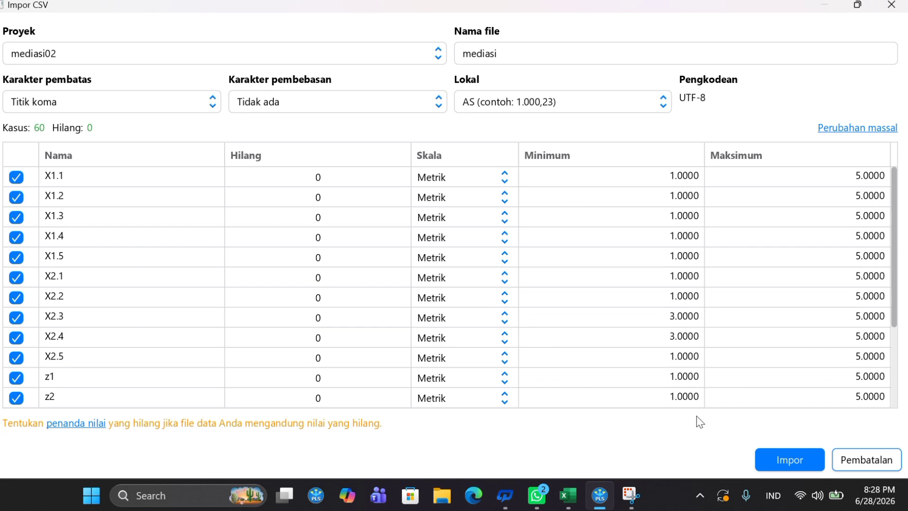
left_click(780, 469)
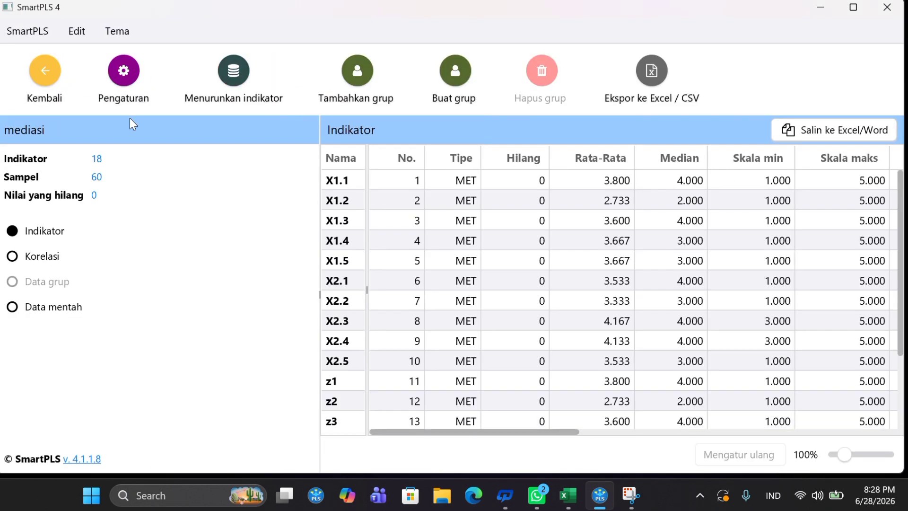
Create a new PLS-SEM model named mediasi in project mediasi02.
left_click(45, 75)
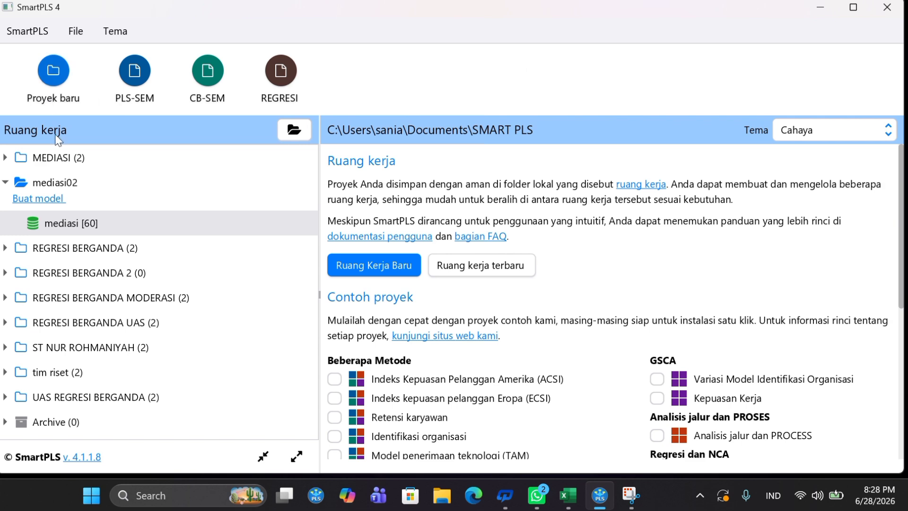
left_click(46, 200)
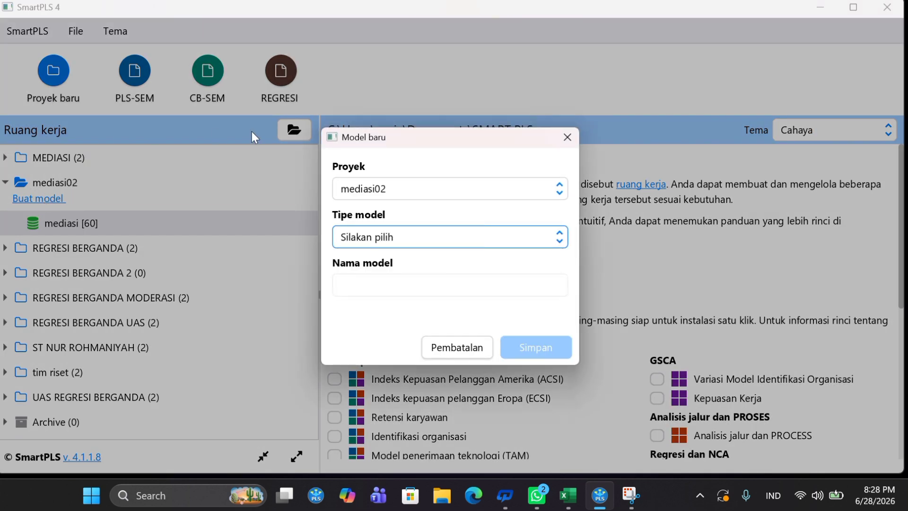
left_click(443, 235)
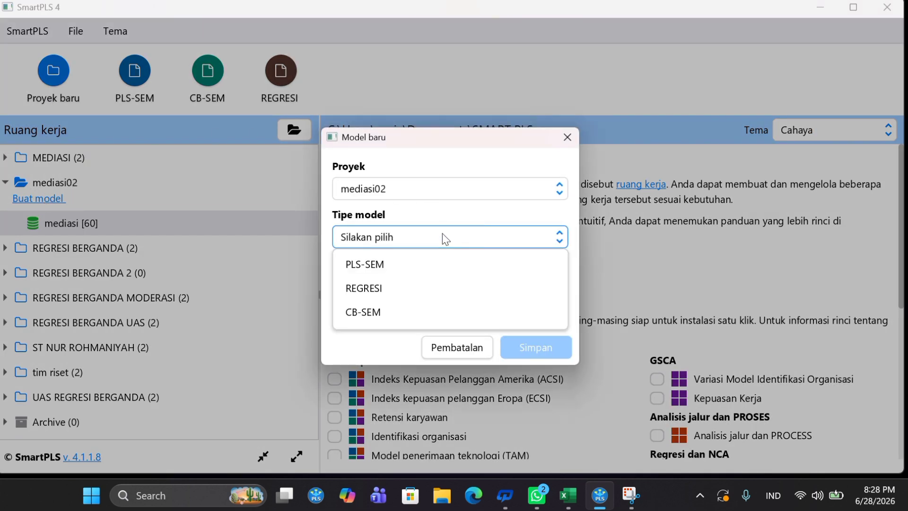
left_click(437, 261)
left_click(426, 282)
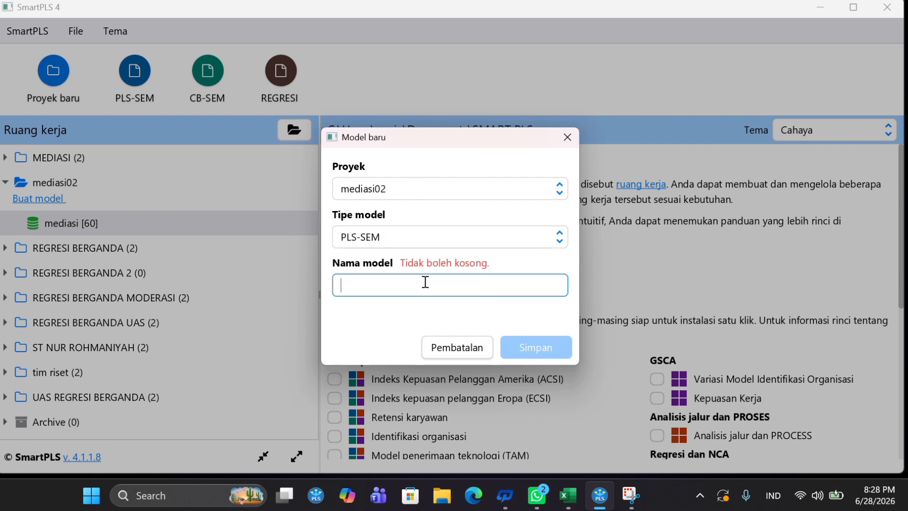
type("medias")
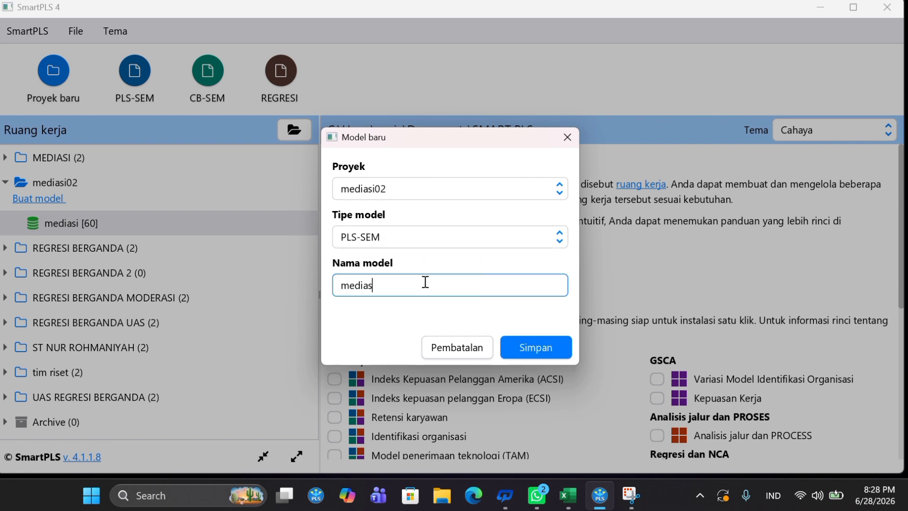
left_click(564, 354)
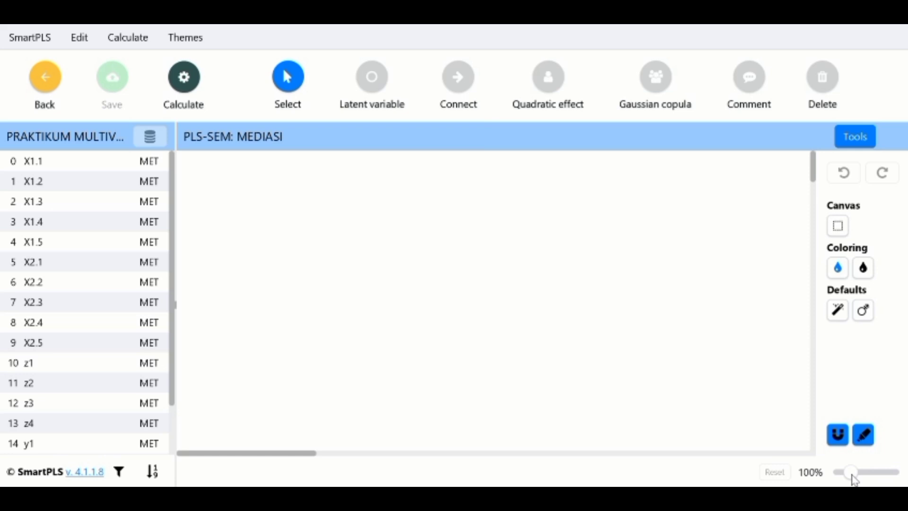
Add latent variable X1 from indicators X1.1 to X1.5 and place its indicators on the left.
left_click_drag(853, 475, 848, 478)
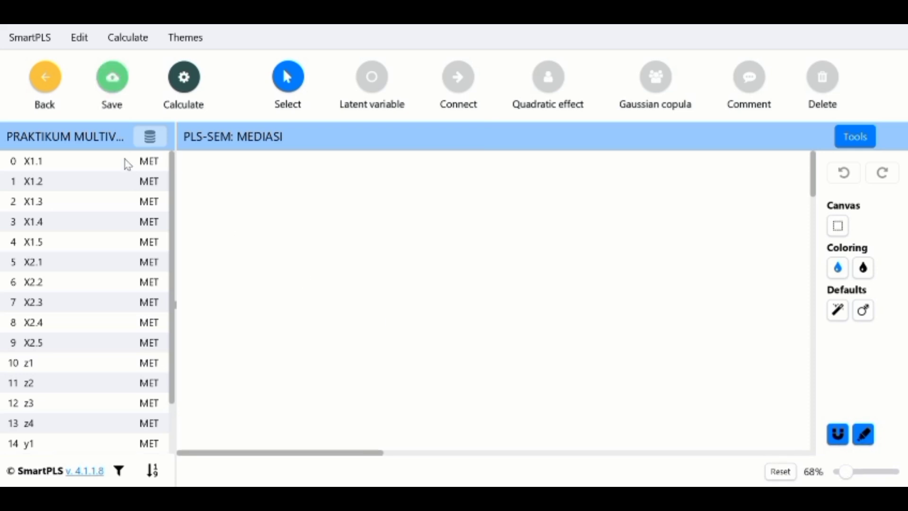
left_click(127, 164)
key("shift+Down")
key("shift+Down")
key("shift+Down")
key("shift+Down")
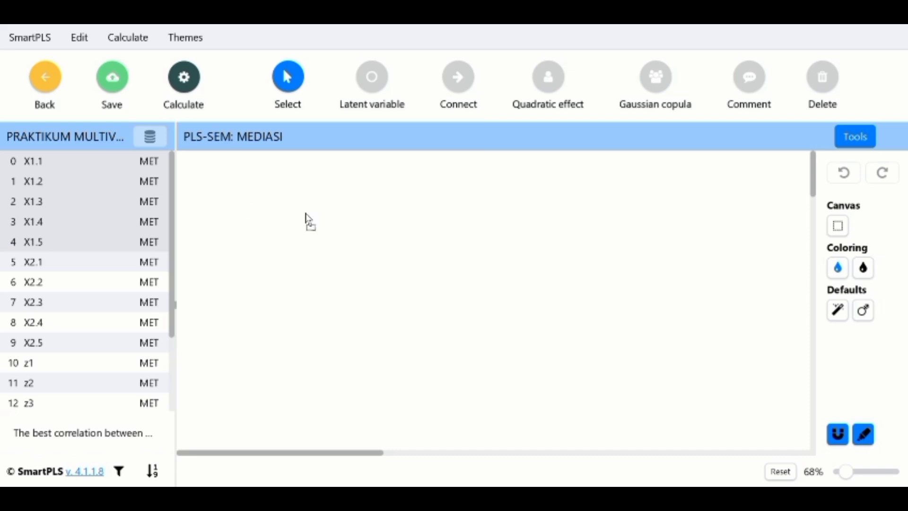
left_click_drag(328, 223, 329, 222)
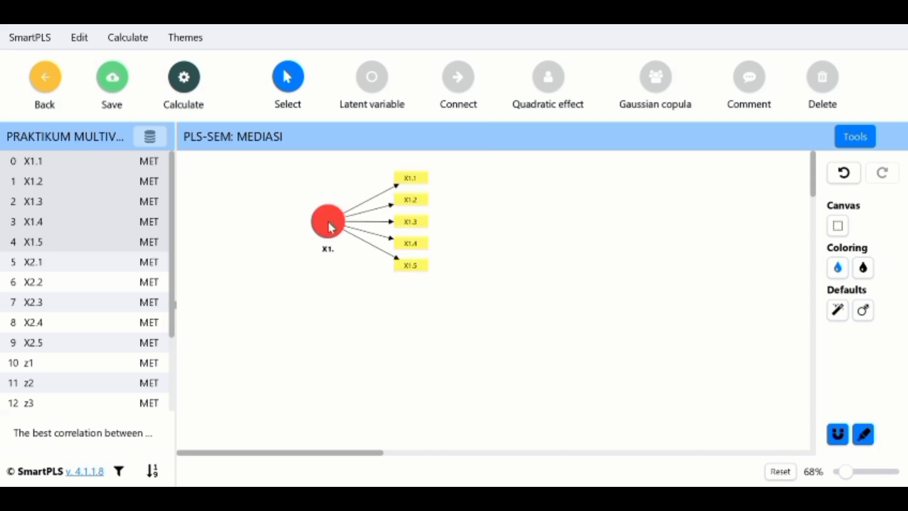
left_click(322, 226)
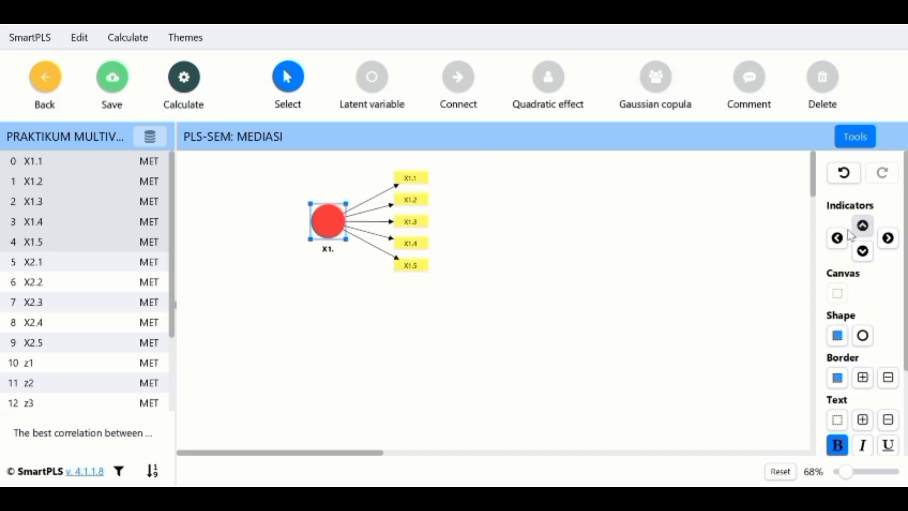
left_click(838, 238)
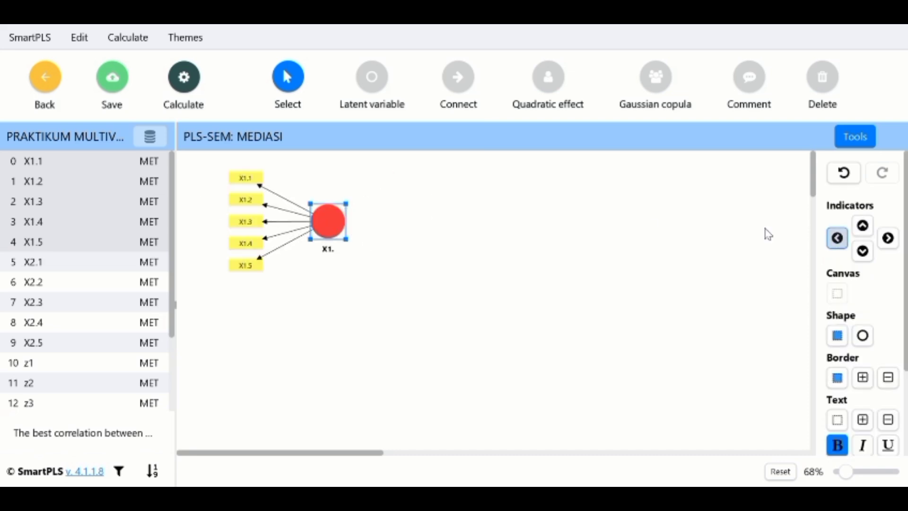
Add latent variable X2 from indicators X2.1 to X2.5 below X1, with its indicators on the left.
left_click(112, 270)
key("shift+Down")
key("shift+Down")
key("shift+Down")
key("shift+Down")
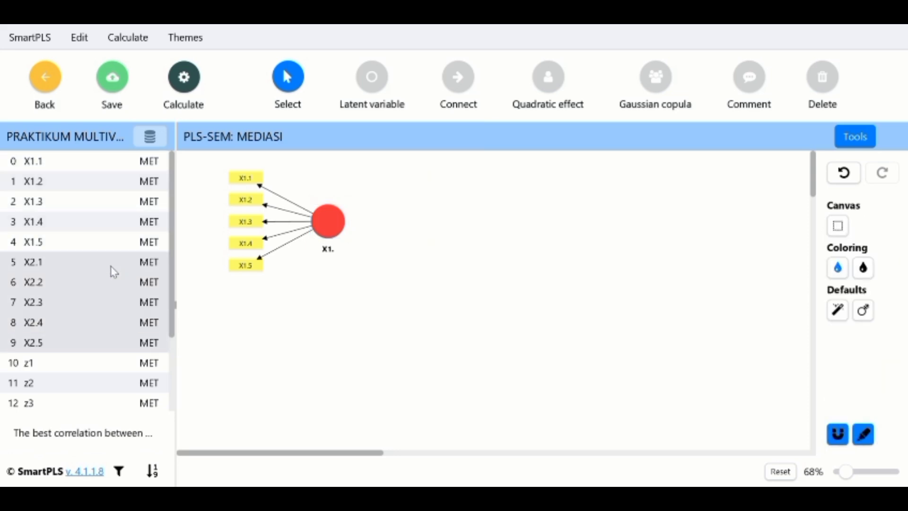
left_click_drag(104, 308, 324, 342)
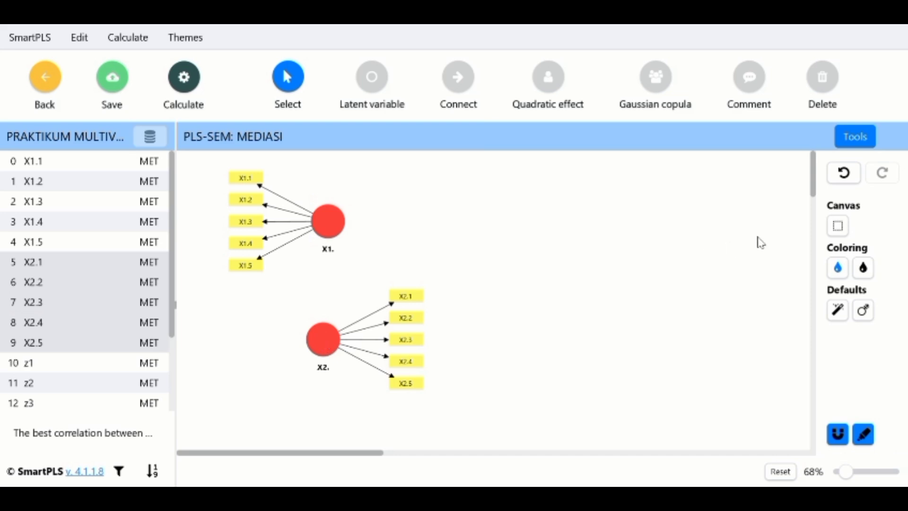
left_click(326, 339)
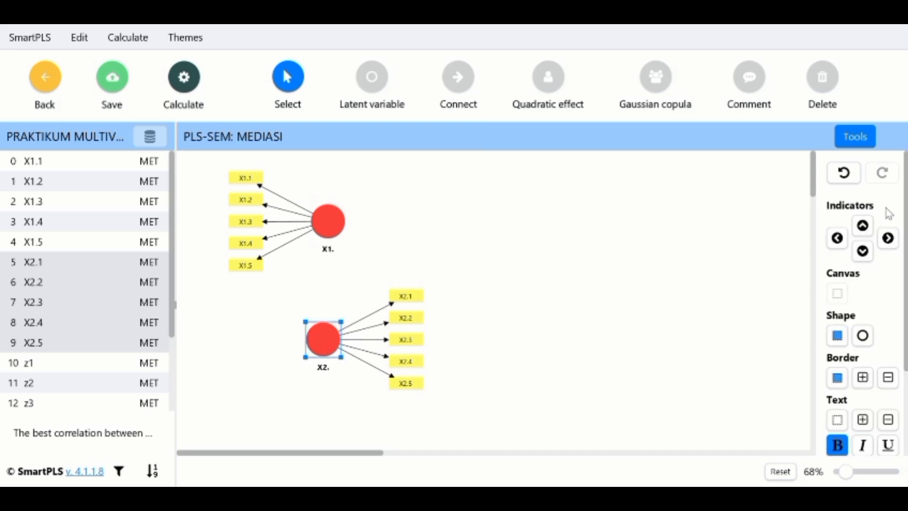
left_click(838, 239)
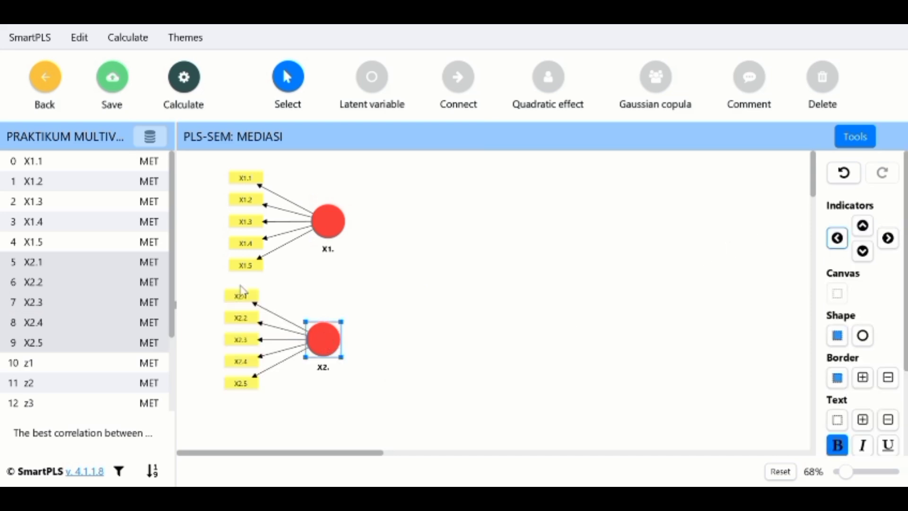
Add the mediator latent variable z from indicators z1 to z4 in the middle of the canvas.
scroll(137, 379, "down", 2)
left_click(124, 267)
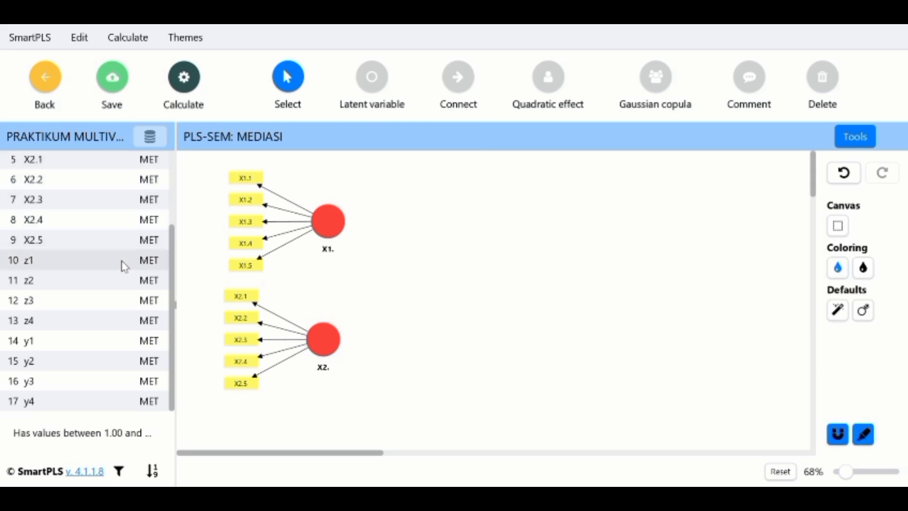
key("shift+Down")
key("shift+Down")
key("shift+Down")
left_click_drag(125, 268, 473, 283)
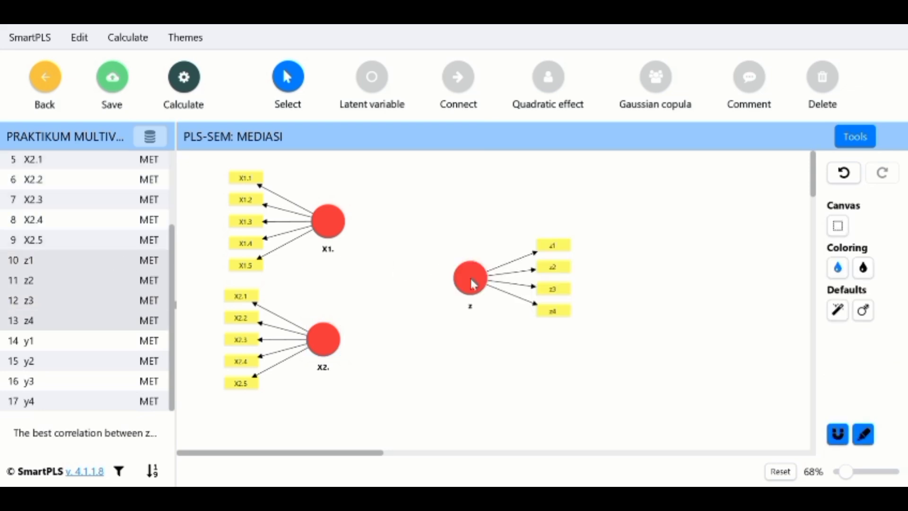
Add the outcome latent variable y from indicators y1 to y4 on the right of z.
left_click(149, 344)
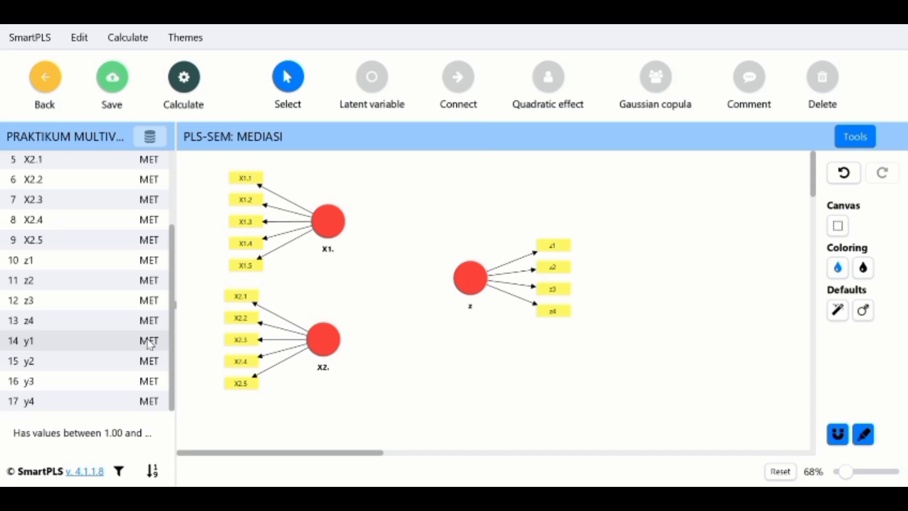
key("shift+Down")
key("shift+Down")
key("shift+Down")
left_click_drag(149, 342, 640, 277)
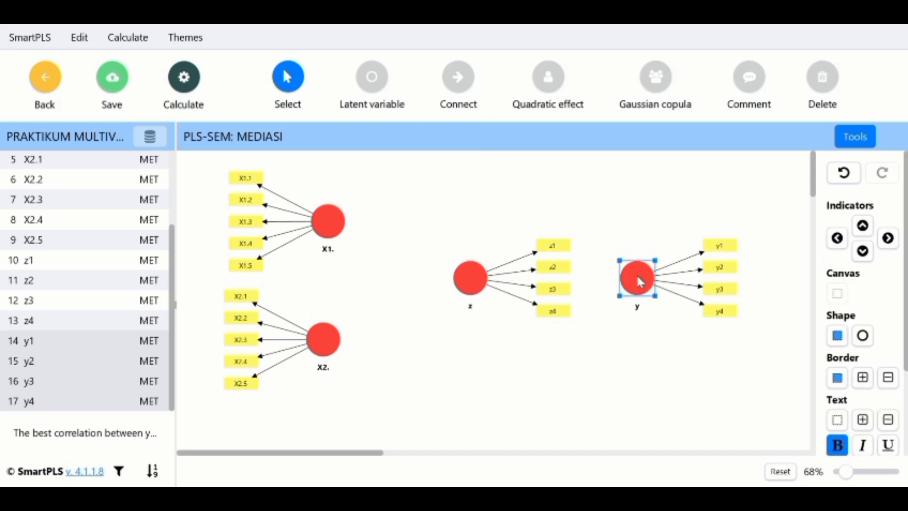
Draw paths from X1 and X2 to y and to z, and from z to y.
left_click(461, 84)
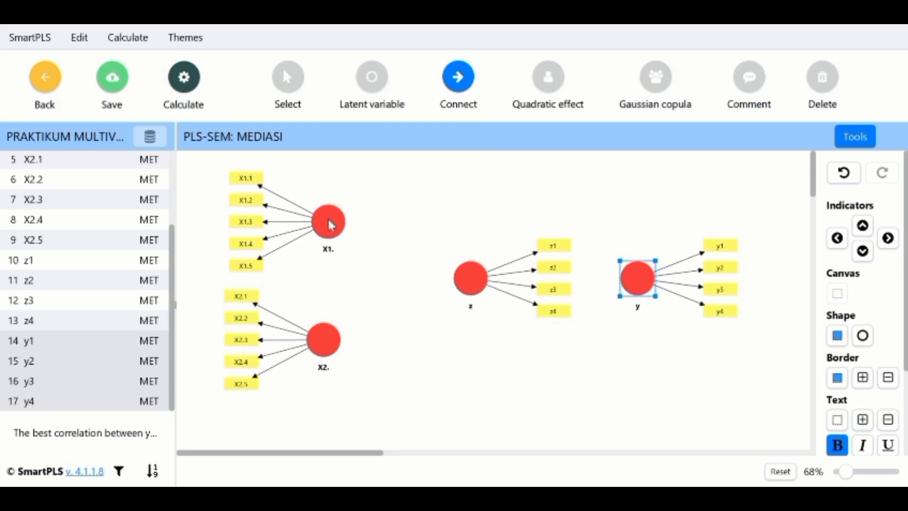
left_click_drag(331, 220, 625, 272)
left_click_drag(324, 351, 625, 284)
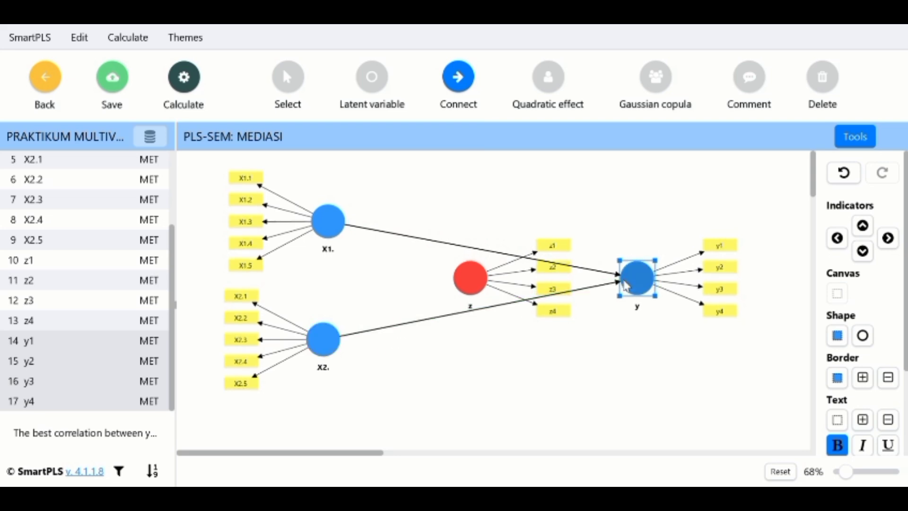
left_click_drag(359, 241, 462, 280)
left_click_drag(336, 330, 624, 279)
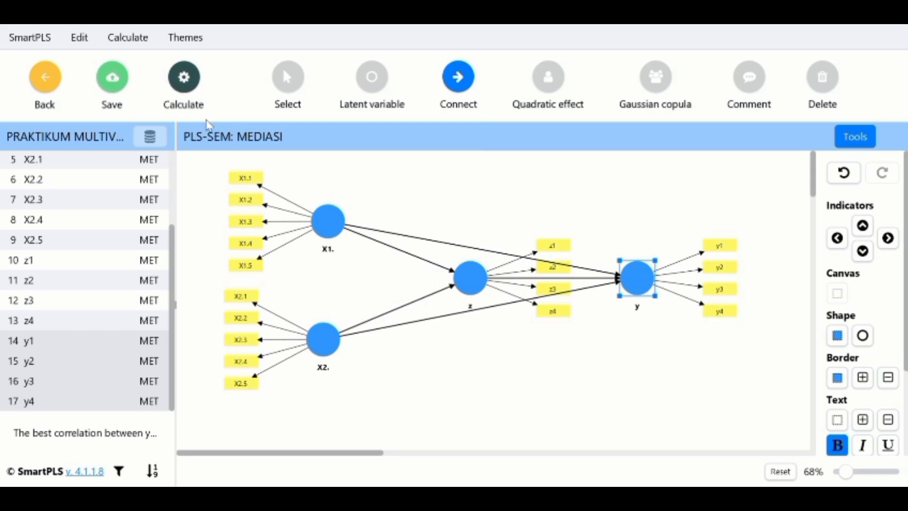
Run the PLS-SEM algorithm and open the outer loadings matrix.
left_click(207, 120)
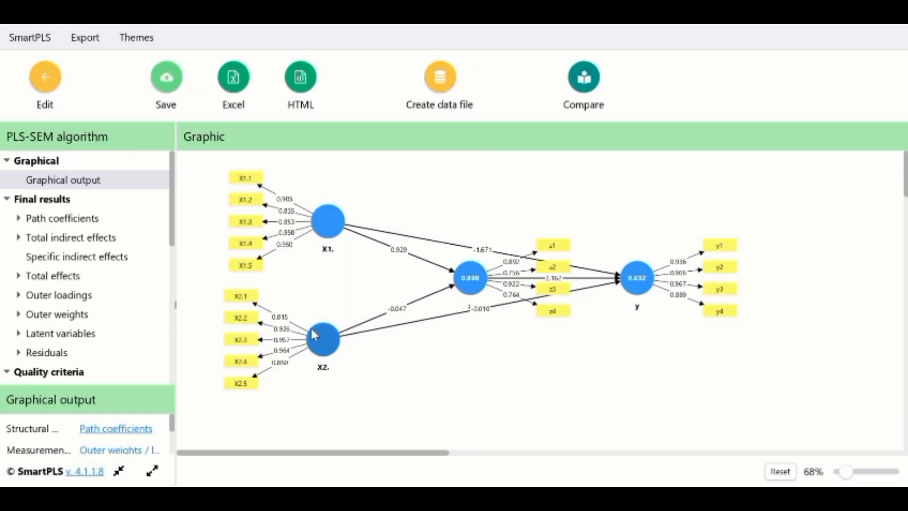
left_click(93, 297)
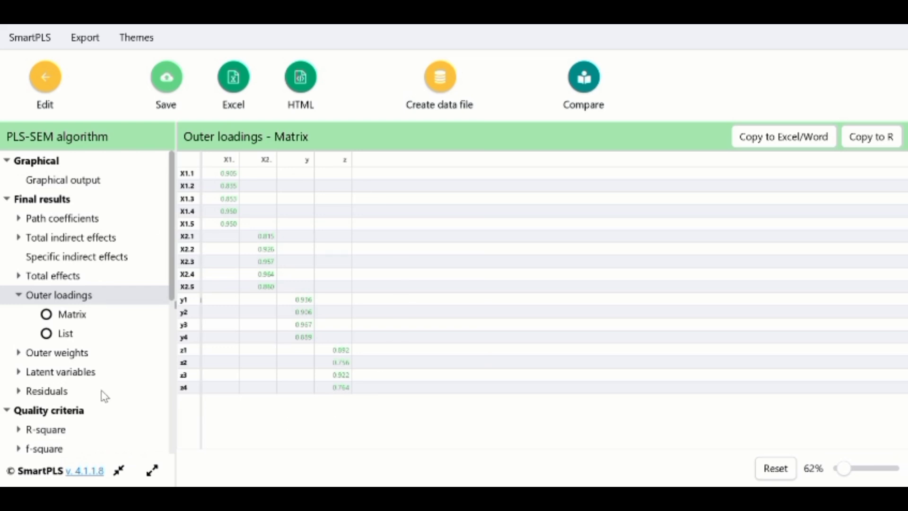
Review the construct reliability and validity overview among the quality criteria results.
scroll(104, 396, "down", 3)
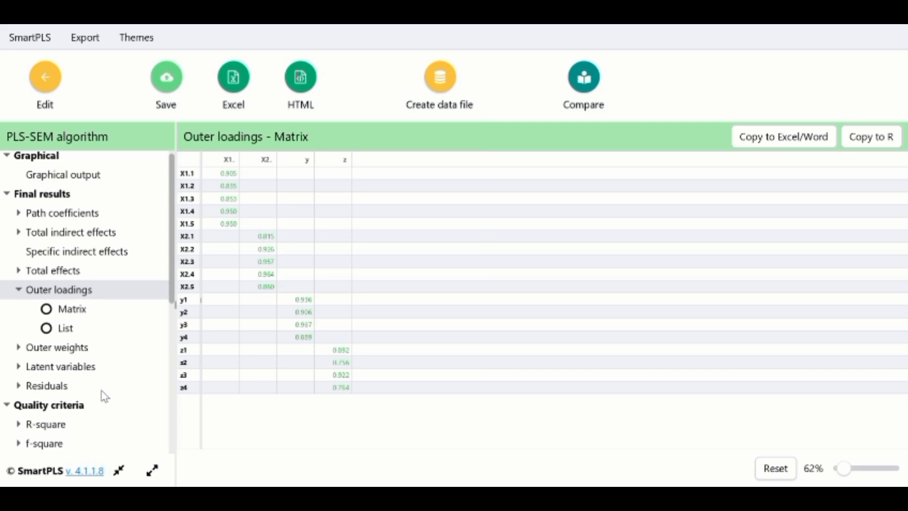
scroll(105, 396, "down", 1)
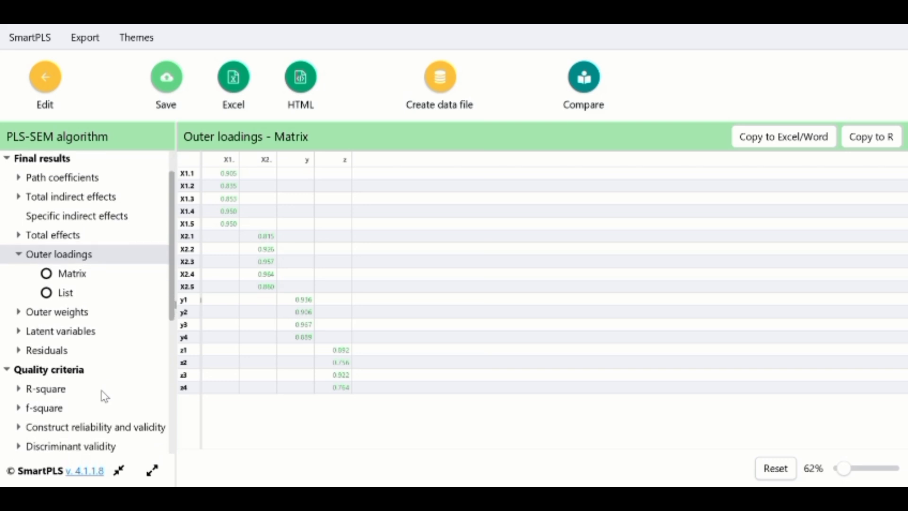
scroll(104, 396, "down", 5)
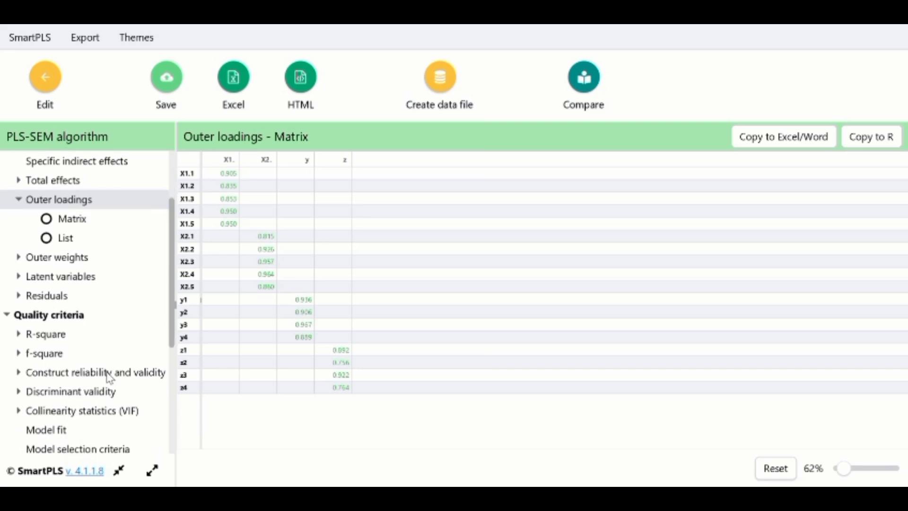
left_click(109, 373)
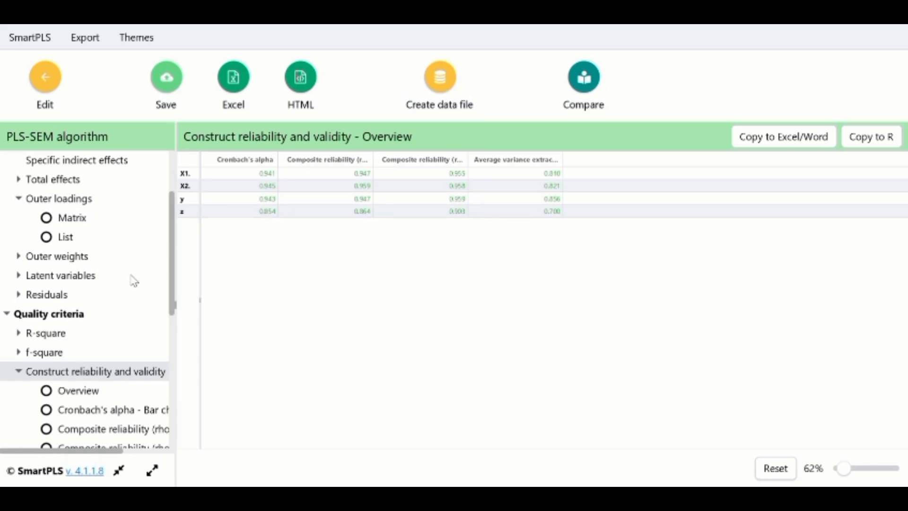
scroll(134, 281, "up", 5)
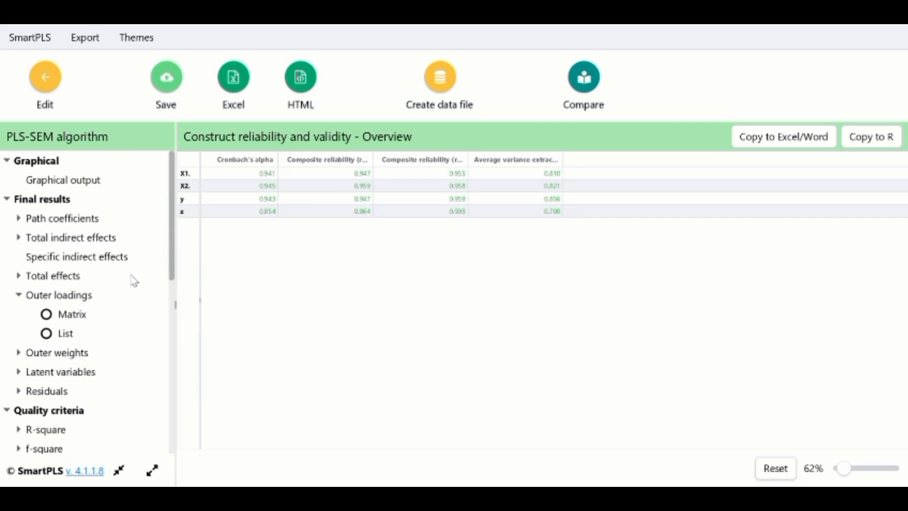
scroll(134, 281, "down", 9)
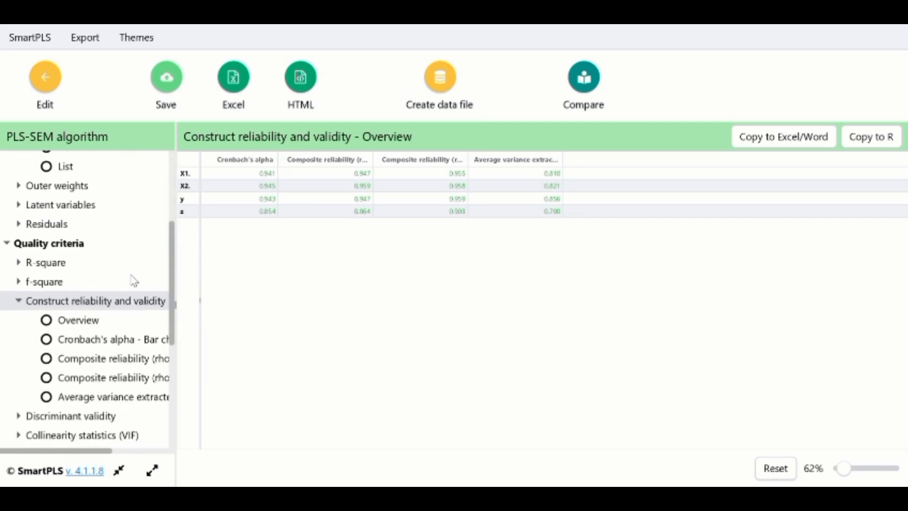
scroll(134, 281, "down", 5)
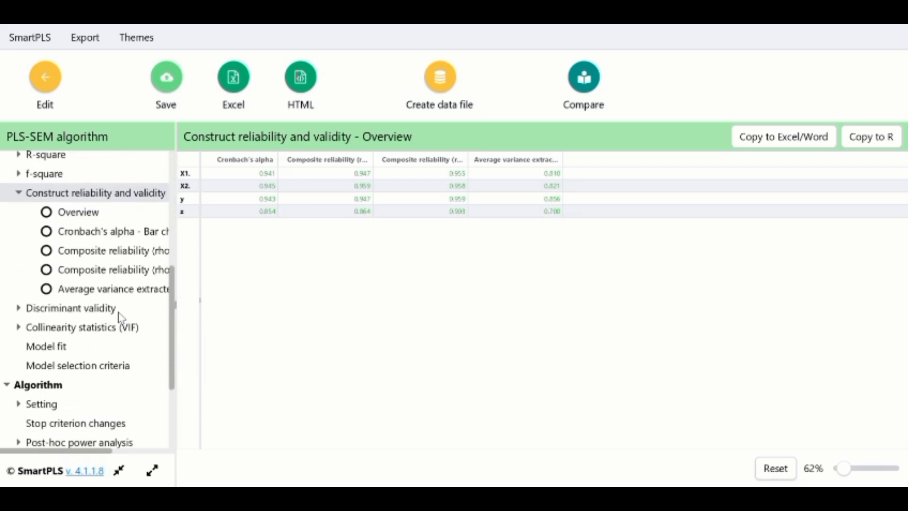
Review the discriminant validity results, including the HTMT matrix and Fornell-Larcker criterion, then revisit the construct reliability overview.
left_click(71, 308)
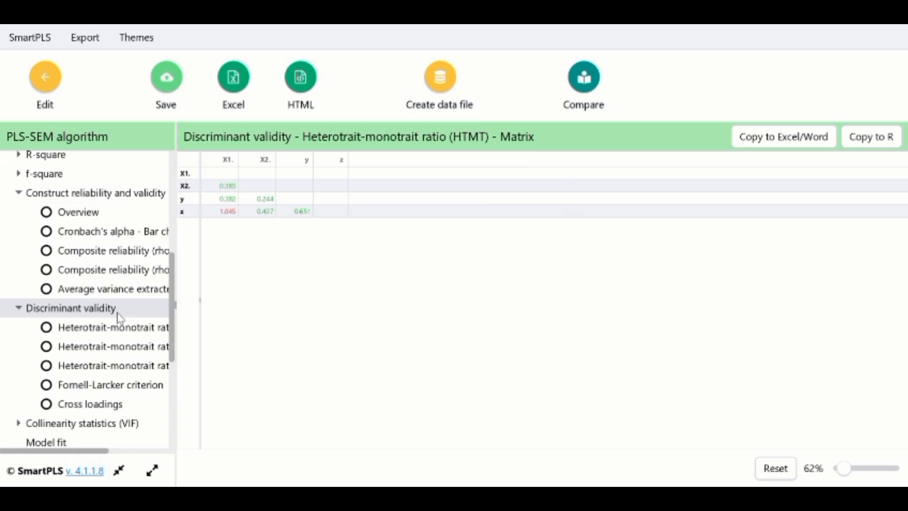
left_click(125, 391)
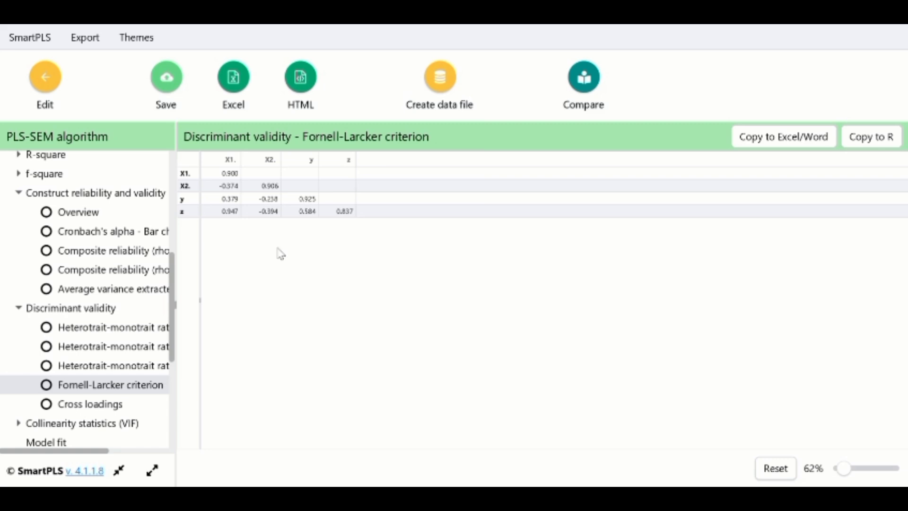
left_click(127, 199)
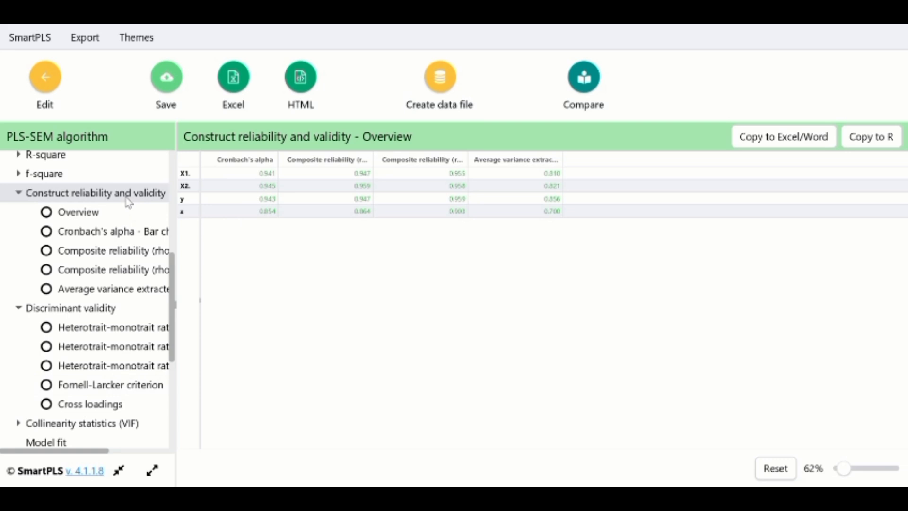
left_click(114, 219)
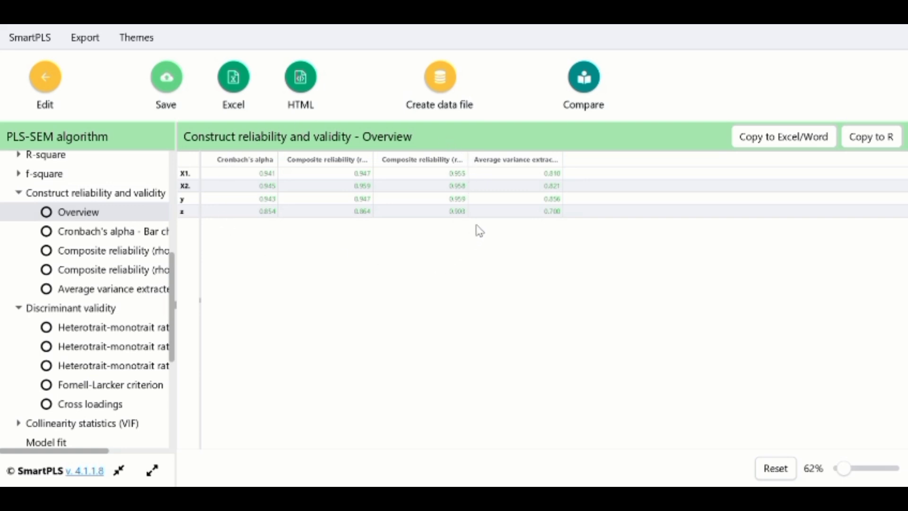
Review the R-square overview and the f-square effect sizes as matrix and list.
left_click(45, 155)
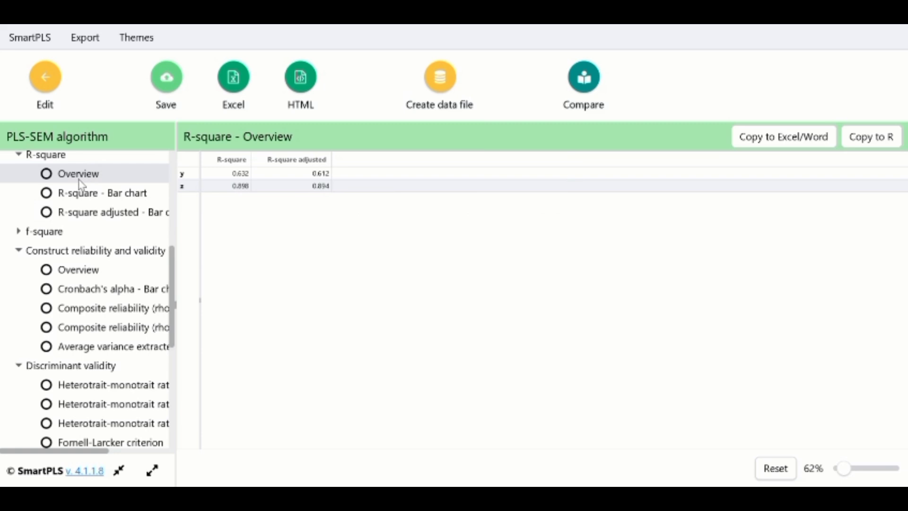
left_click(73, 235)
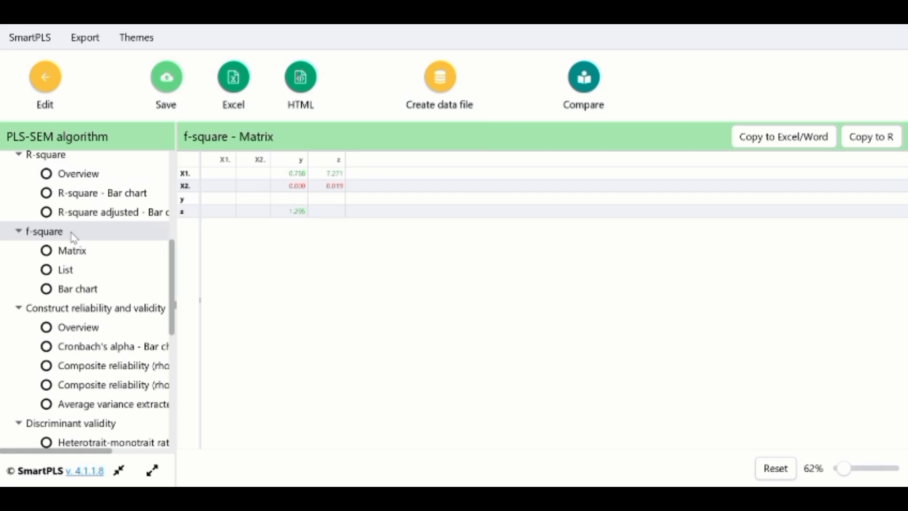
left_click(92, 271)
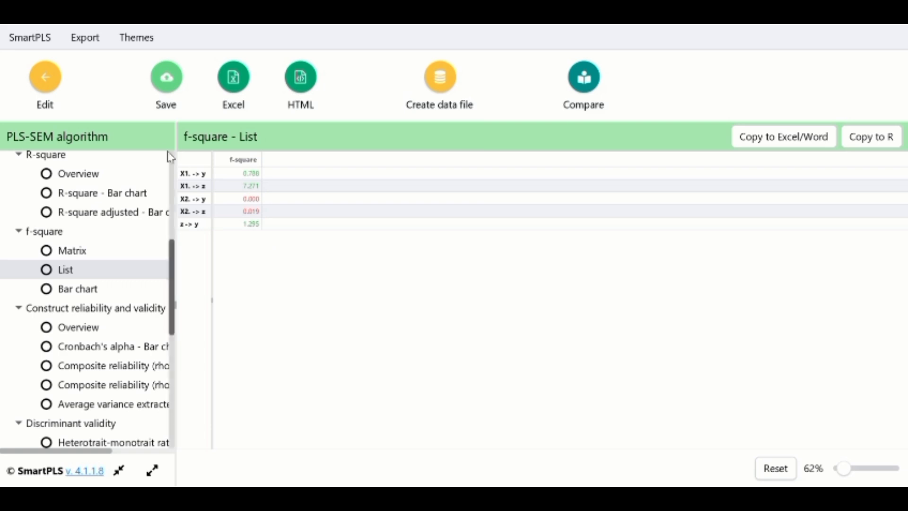
Leave the results report and return to the path model with its estimates.
left_click(45, 78)
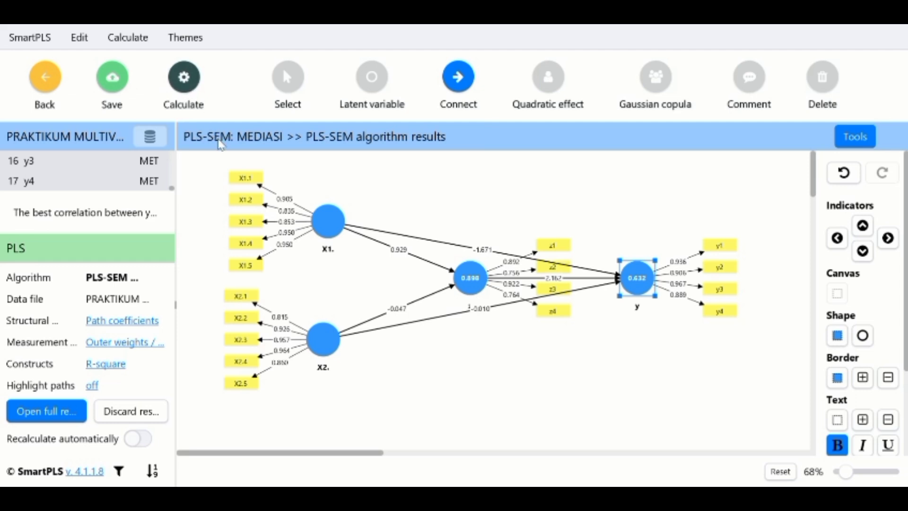
key("super+shift+s")
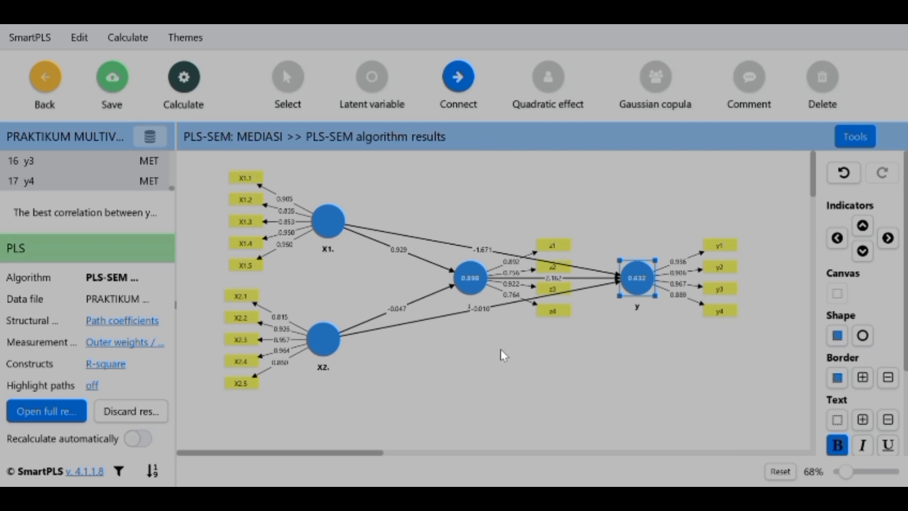
key("Escape")
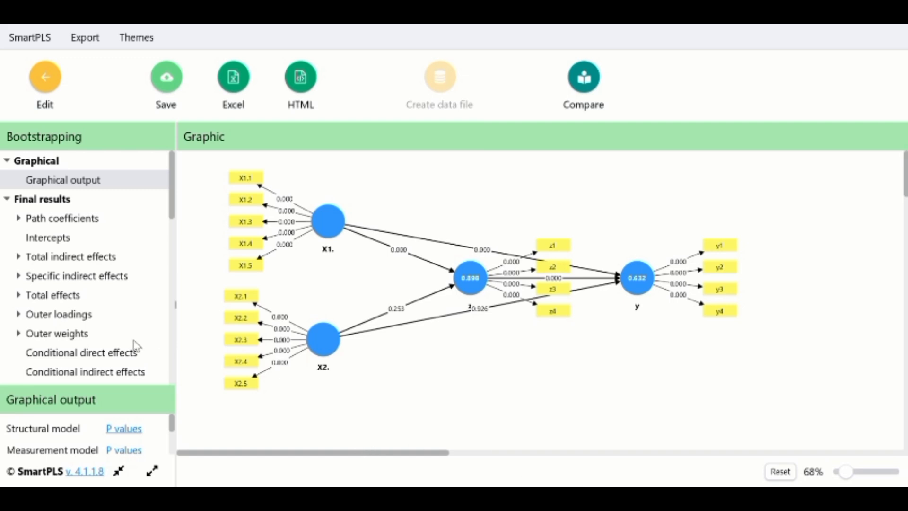
Open the bootstrapping tables of mean, STDEV, T values and p values for path coefficients and specific indirect effects.
left_click(125, 220)
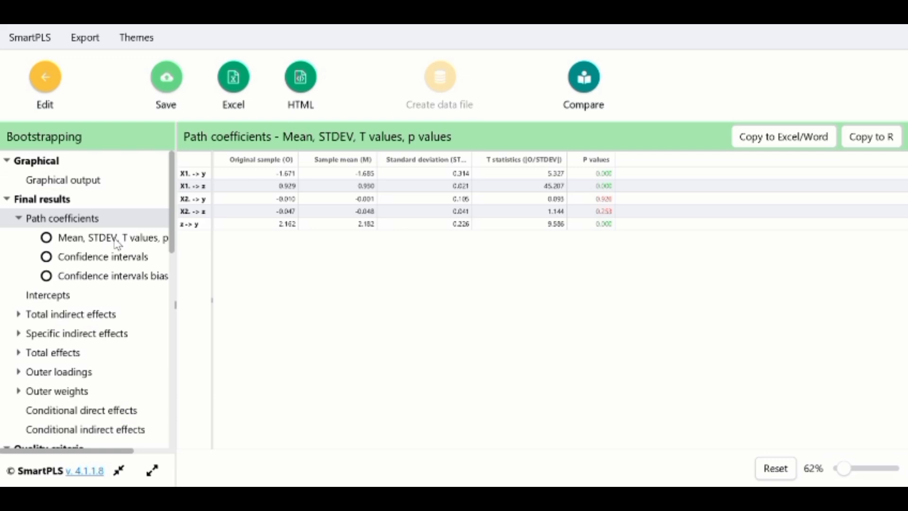
left_click(115, 240)
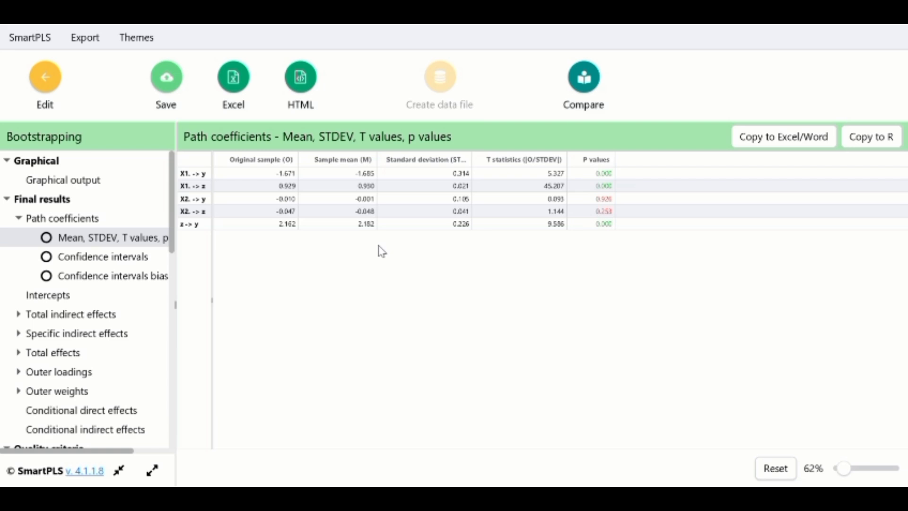
left_click(118, 337)
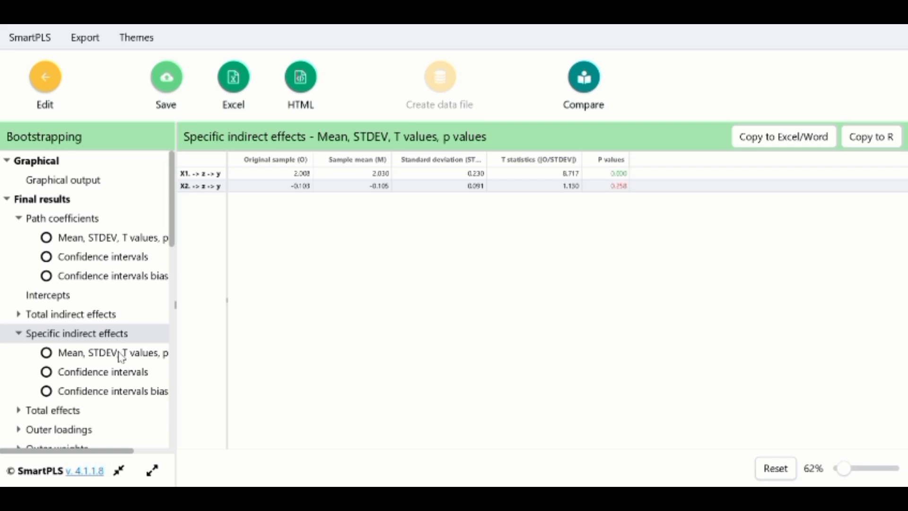
left_click(121, 361)
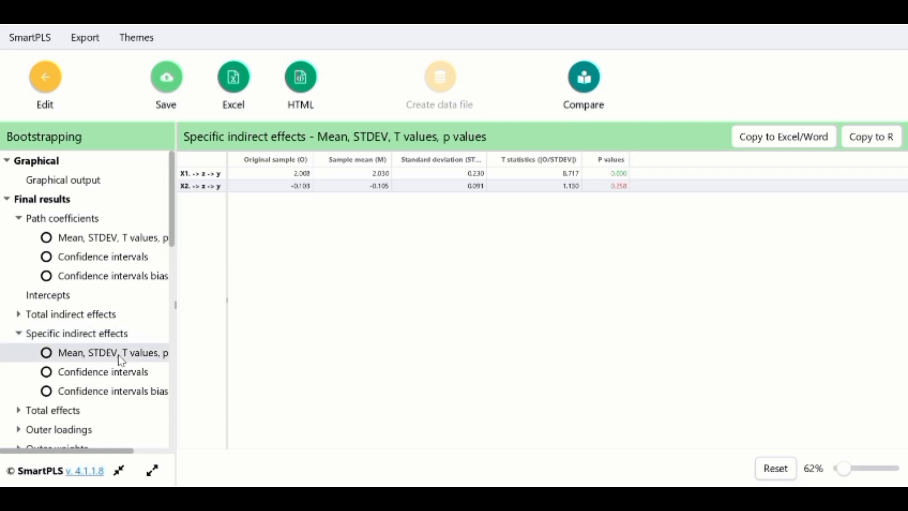